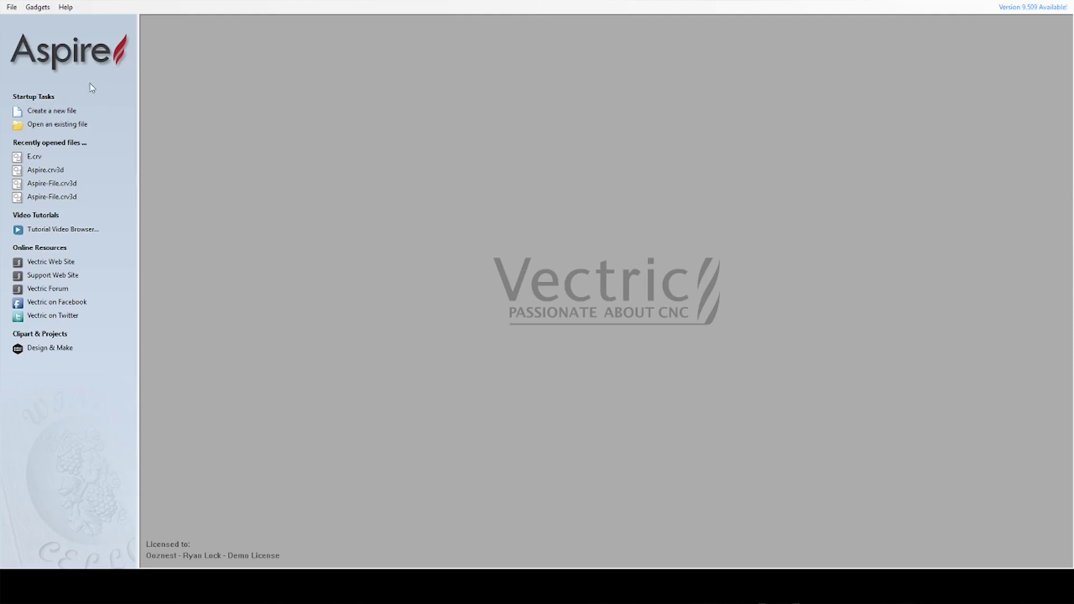
Create a new job with Width 250 mm, Height 140 mm and Thickness 20 mm
left_click(64, 111)
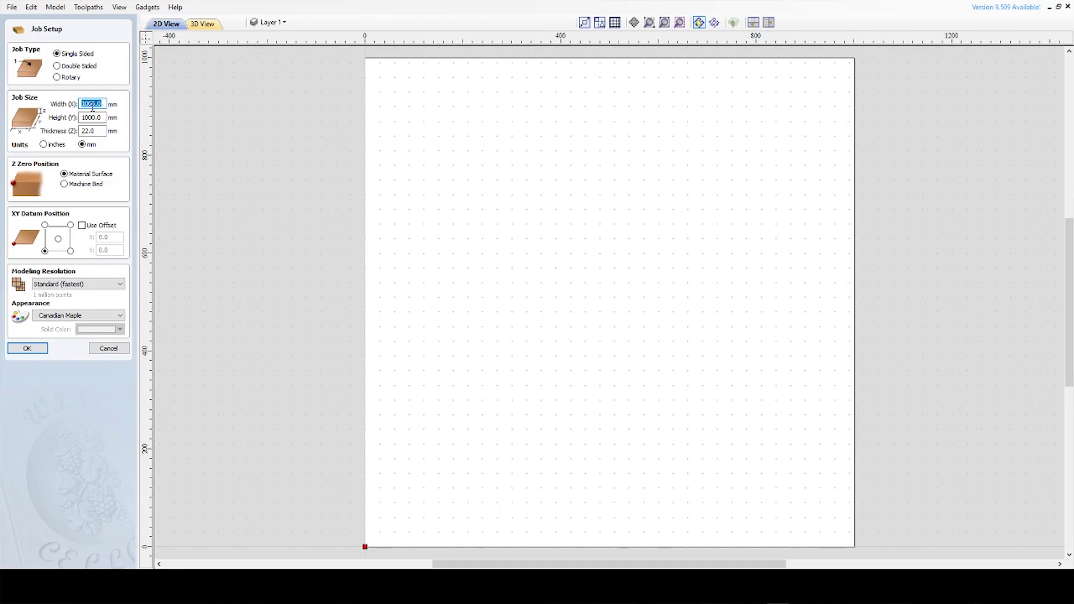
type("250")
key("Tab")
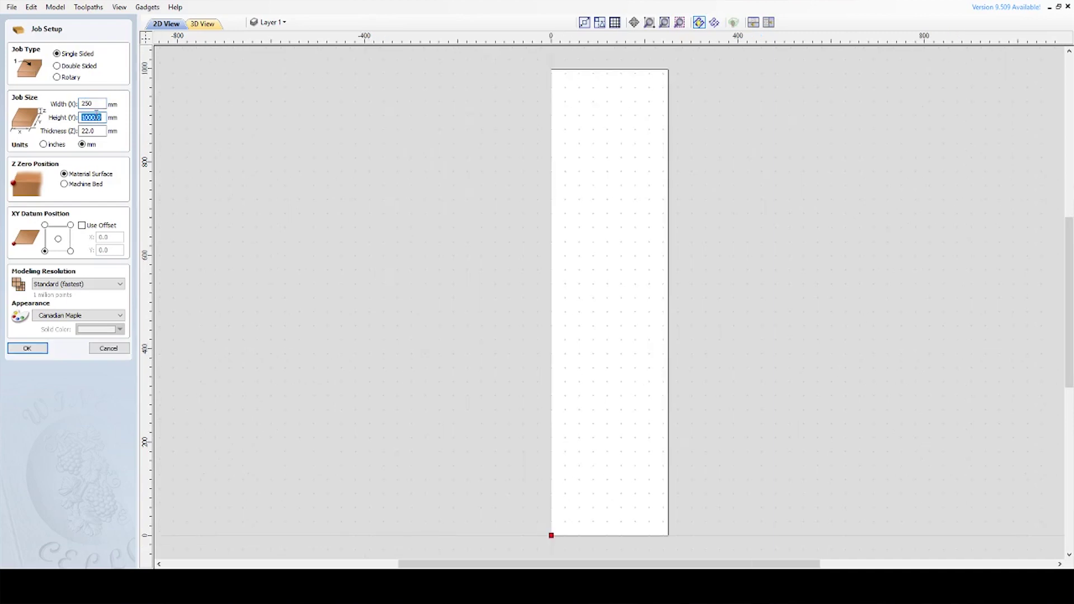
type("140")
key("Tab")
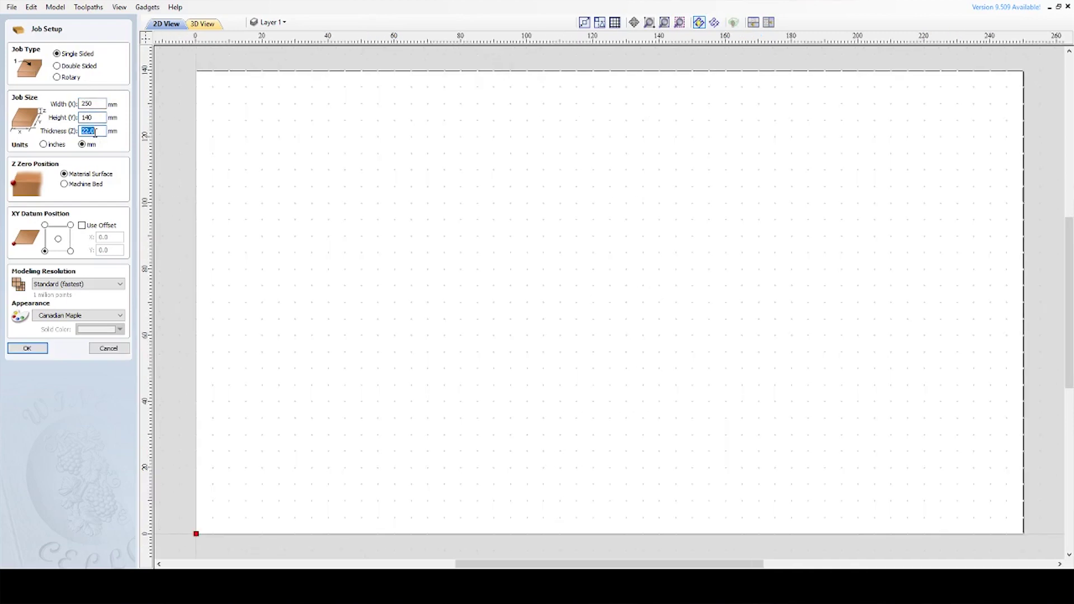
type("20")
key("Tab")
Accept the 250 × 140 × 20 mm job setup and start importing the Ooznest logo vectors
left_click(25, 349)
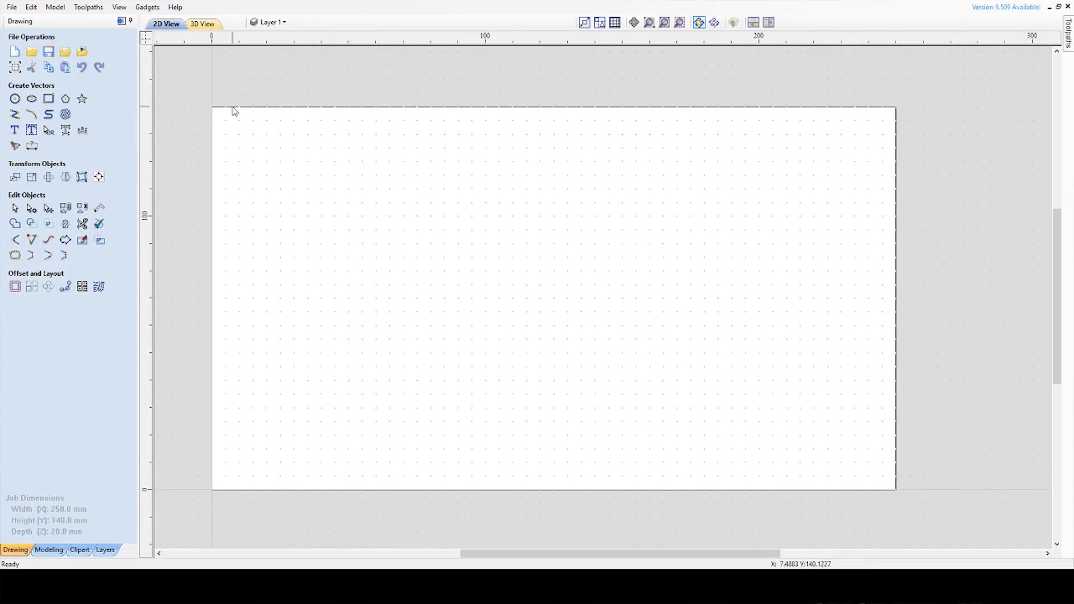
scroll(426, 192, "down", 1)
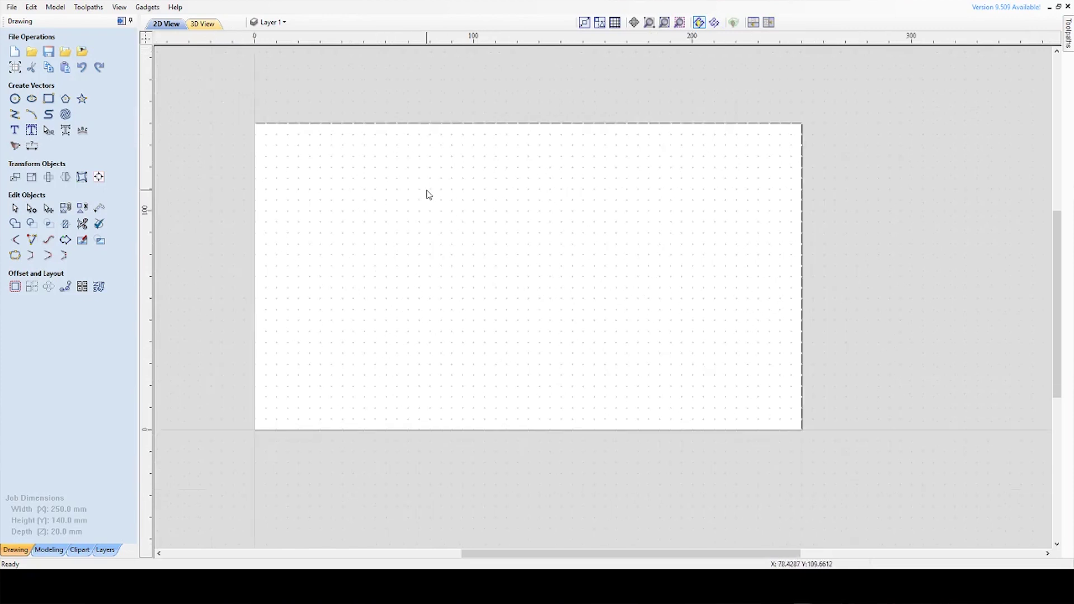
scroll(291, 200, "up", 1)
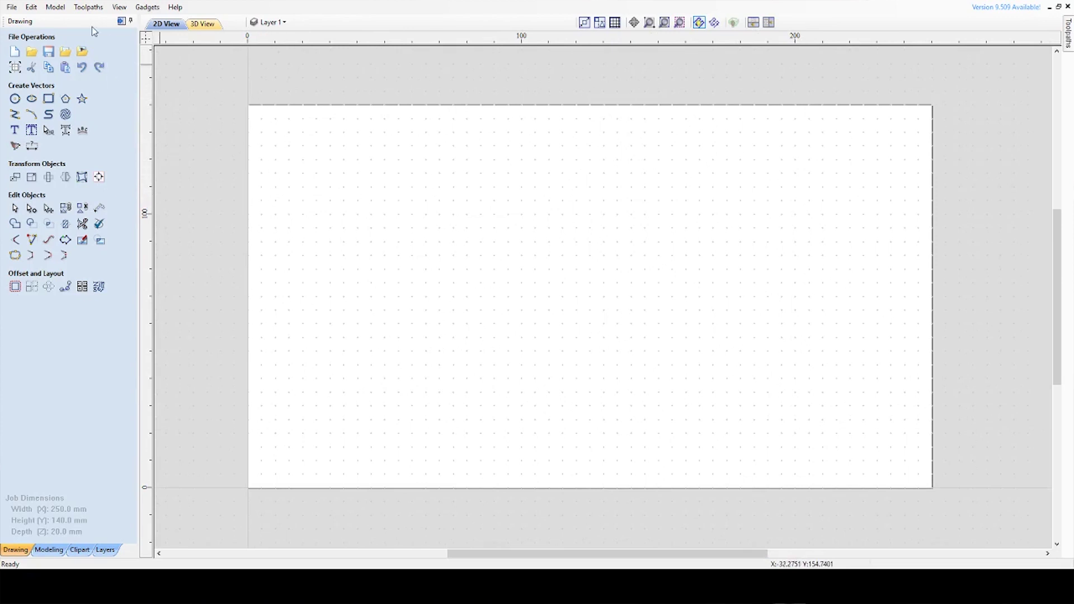
key("alt")
key("alt")
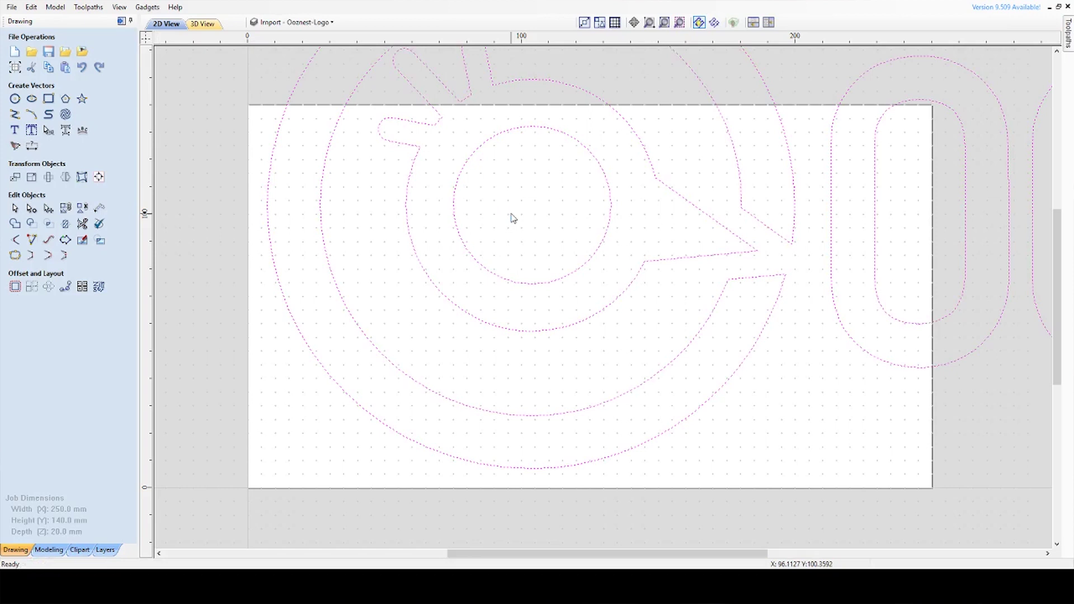
Select all the logo vectors and resize them to 200 mm wide with linked XY proportions
scroll(513, 217, "down", 8)
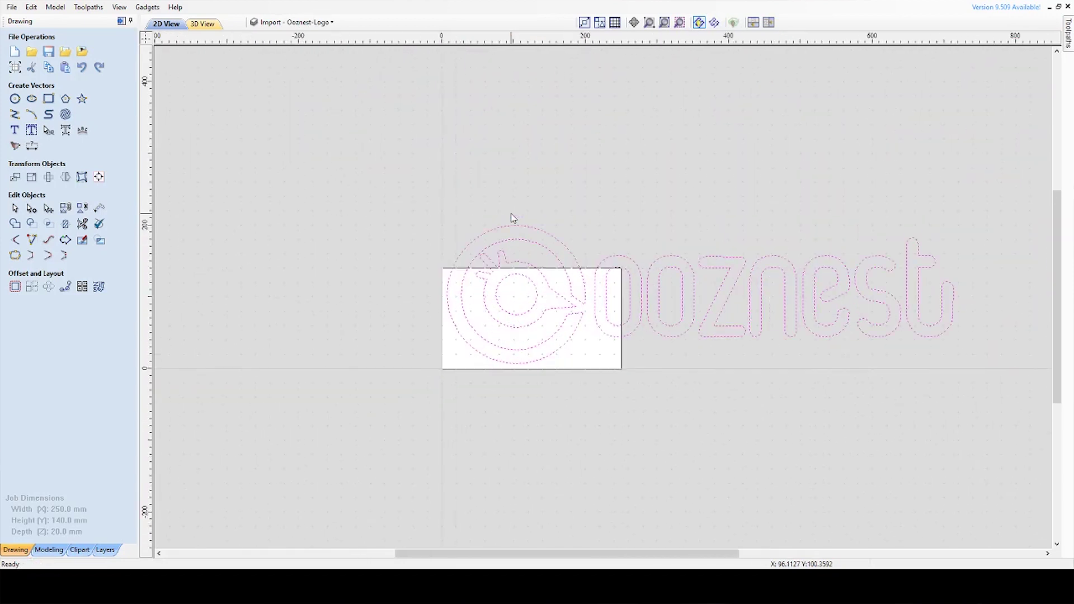
left_click_drag(567, 554, 575, 554)
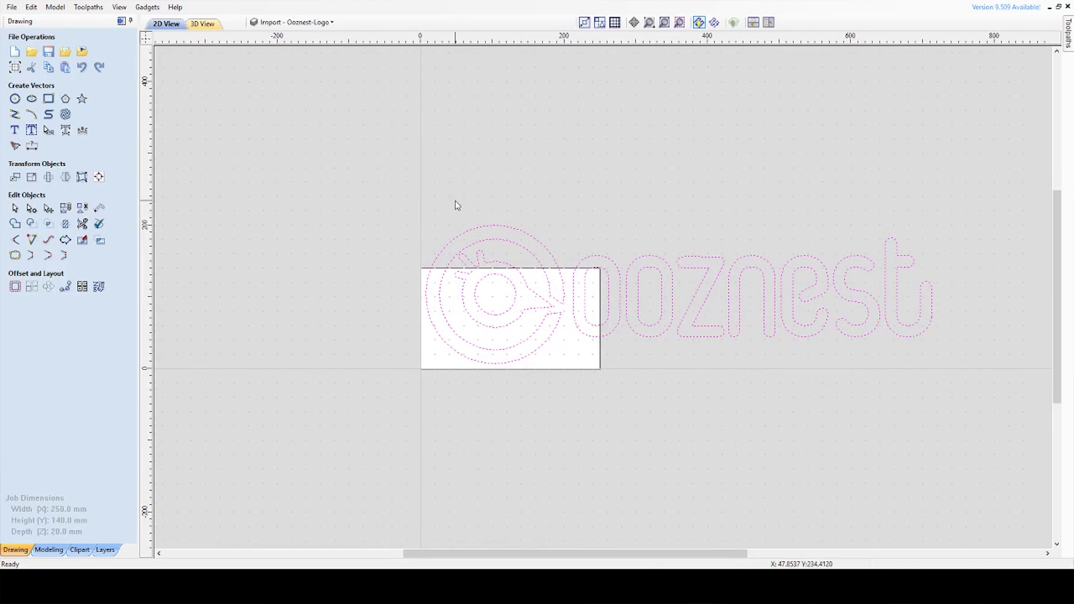
left_click_drag(336, 142, 996, 428)
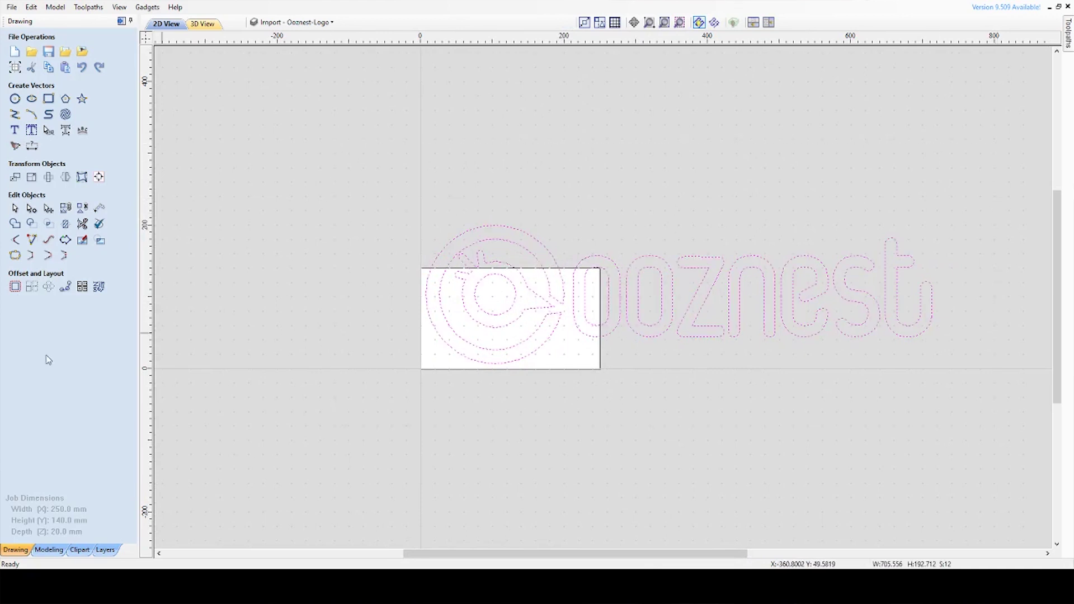
left_click(34, 180)
double_click(62, 110)
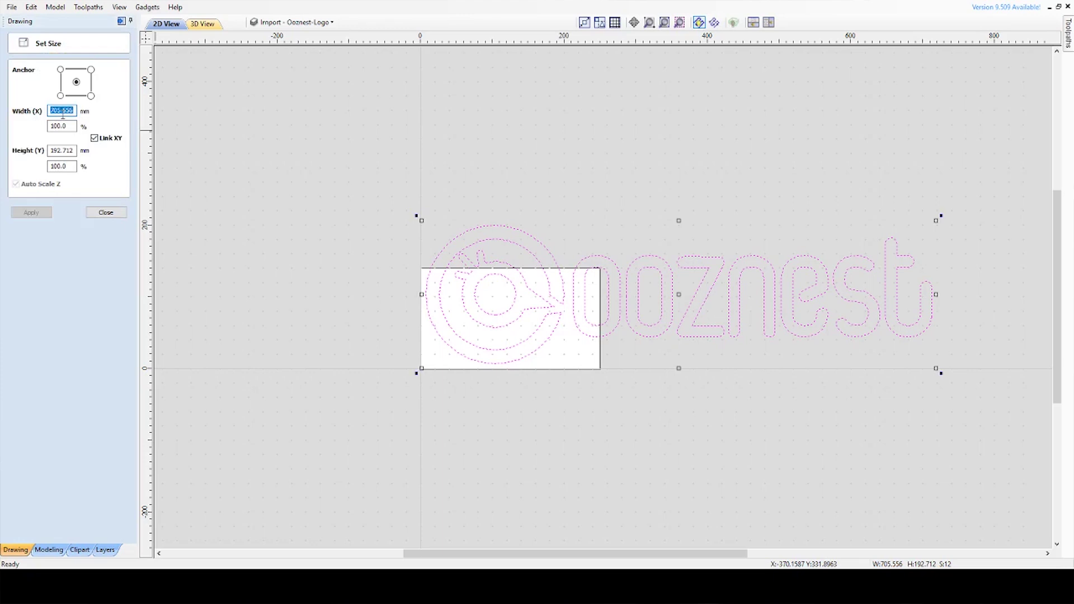
type("200")
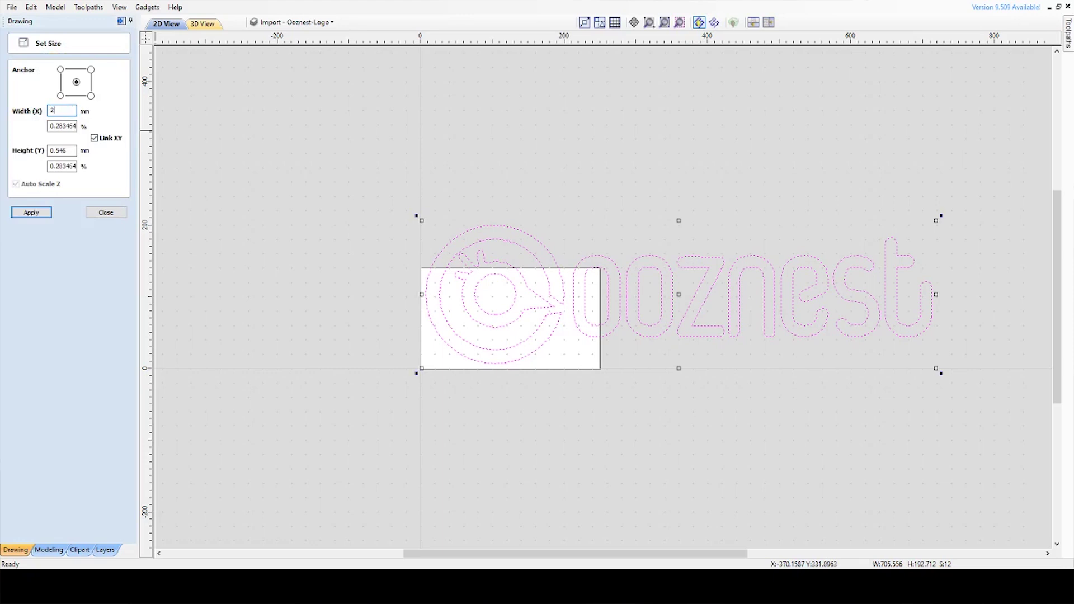
left_click(32, 213)
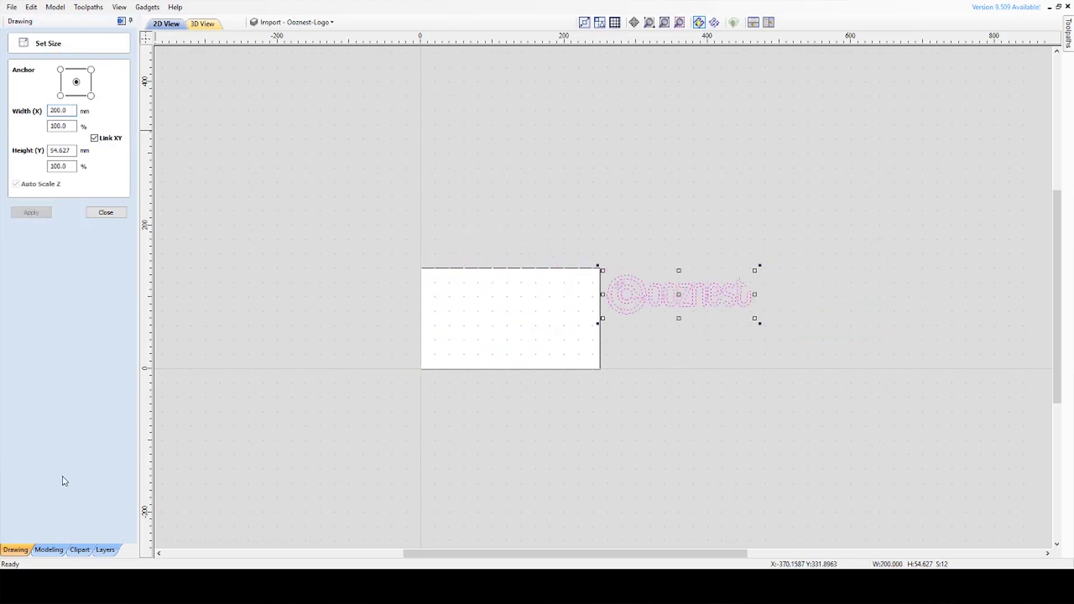
left_click(107, 212)
Centre the logo on the material by moving it to X 125, Y 70
scroll(511, 383, "up", 2)
scroll(512, 388, "down", 1)
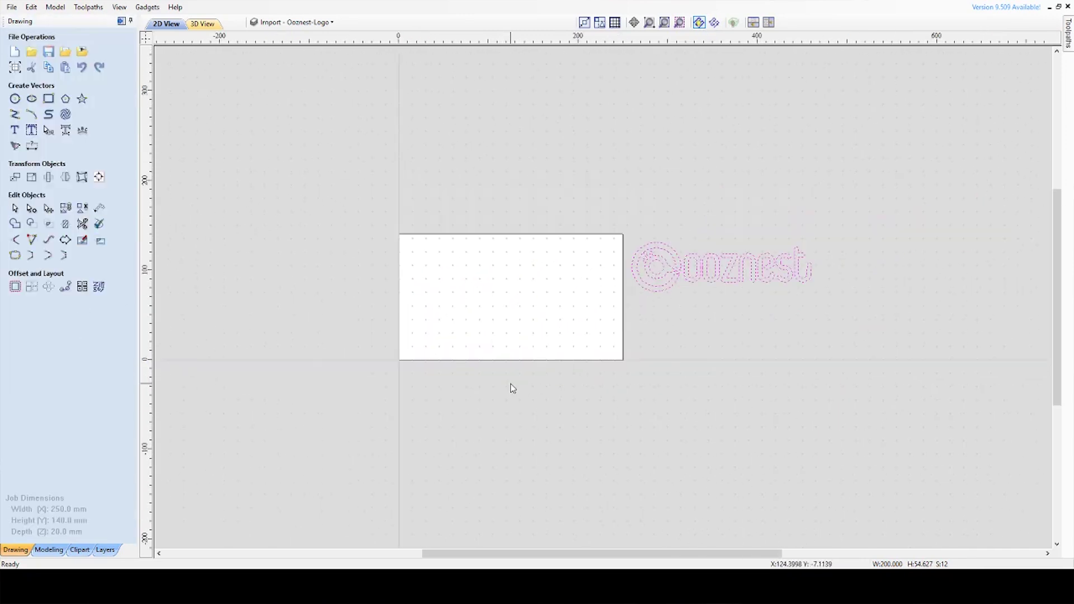
scroll(581, 224, "up", 1)
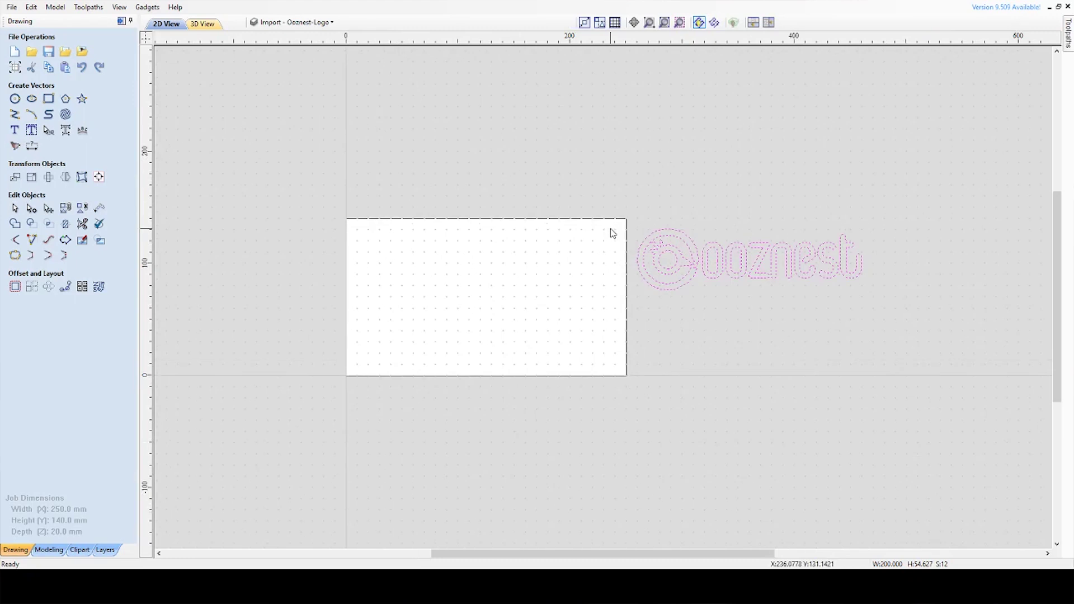
left_click(777, 361)
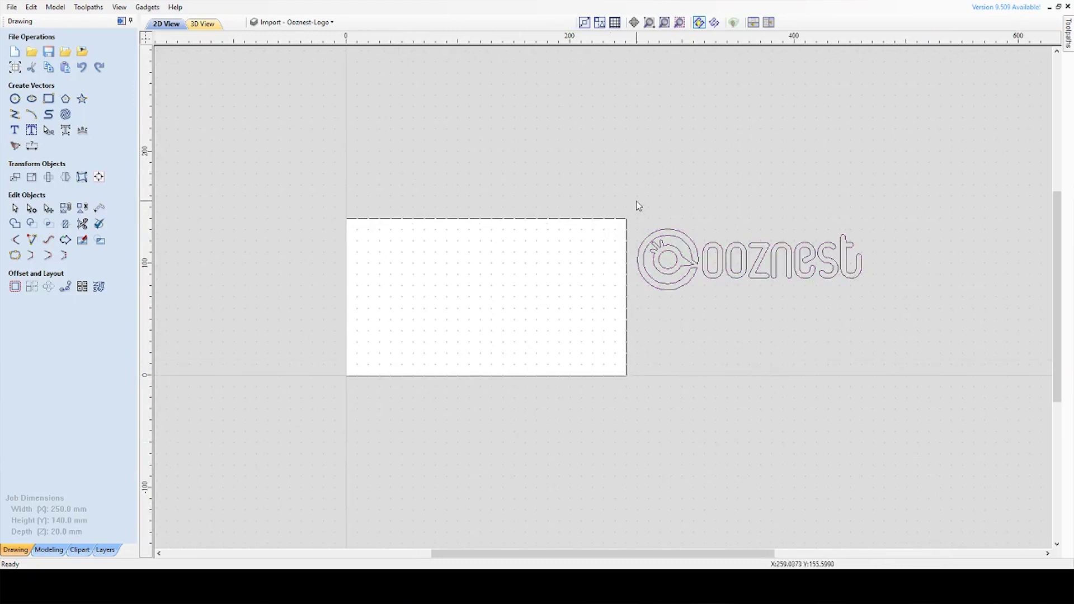
left_click_drag(635, 204, 945, 321)
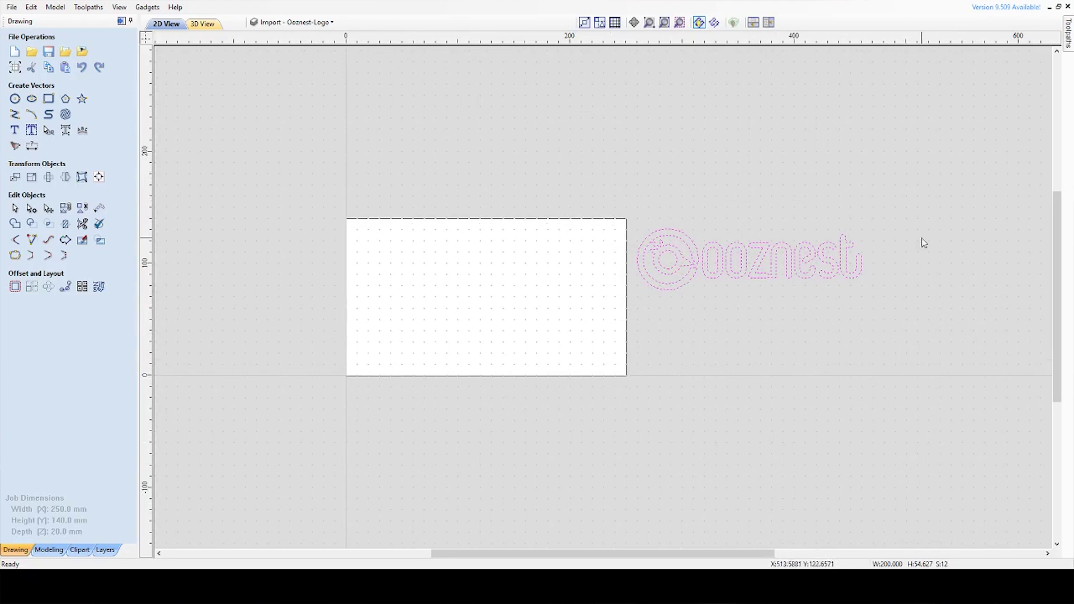
left_click(15, 178)
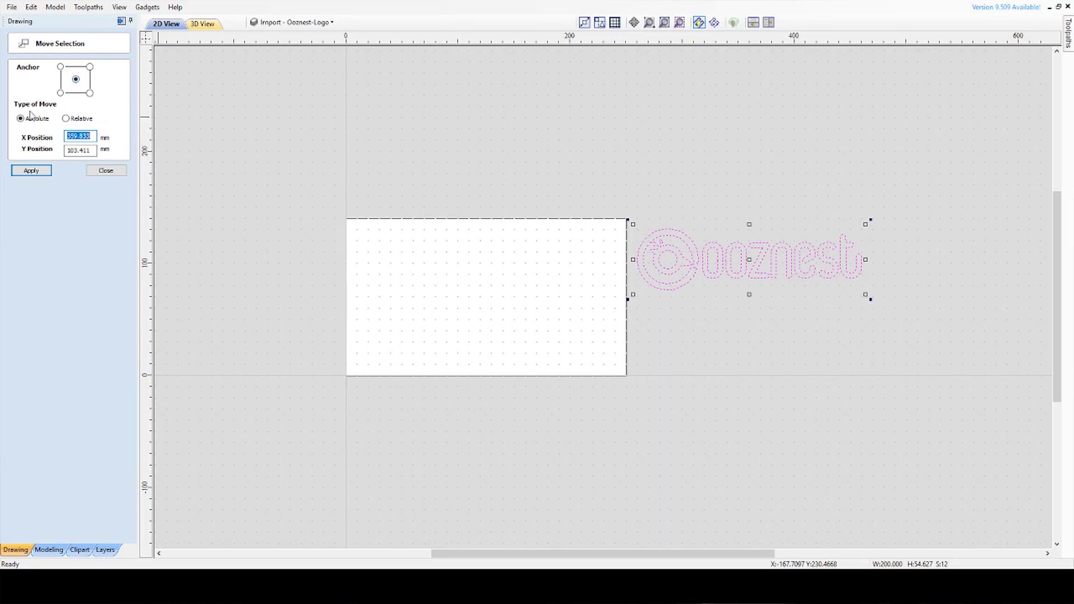
left_click(76, 135)
double_click(75, 136)
type("125")
double_click(82, 150)
type("70")
left_click(45, 171)
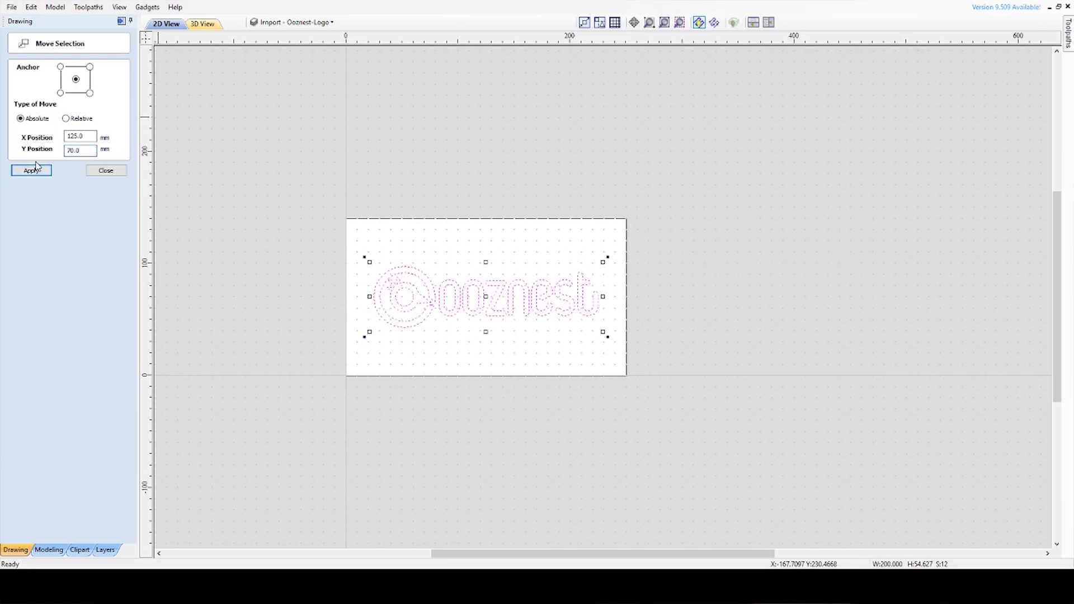
left_click(105, 170)
Deselect the logo and slide out the Toolpaths panel
left_click(256, 220)
scroll(372, 343, "up", 1)
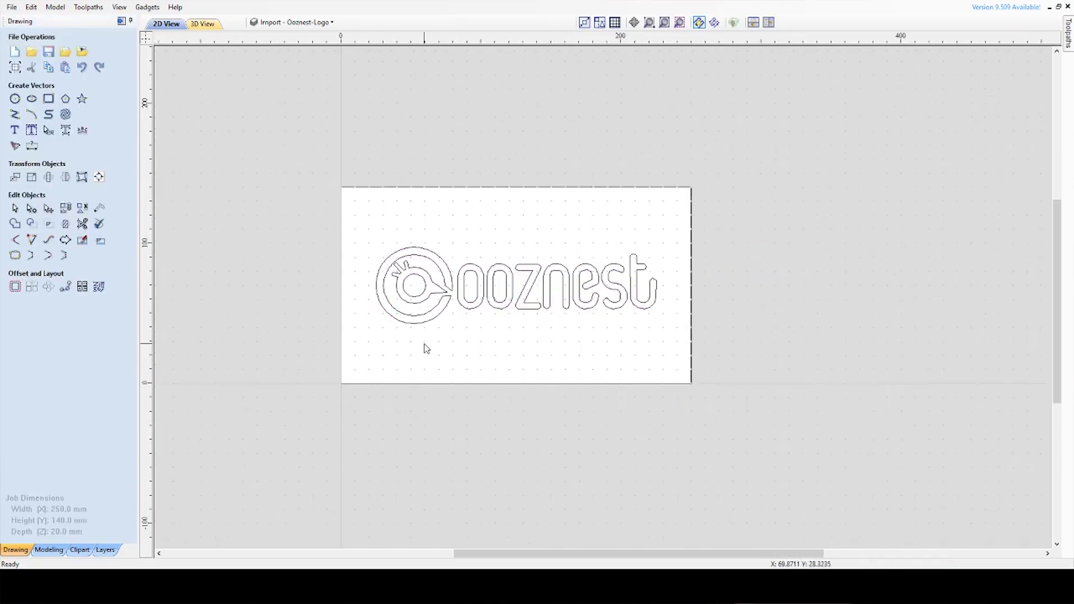
scroll(390, 295, "up", 2)
scroll(525, 166, "down", 2)
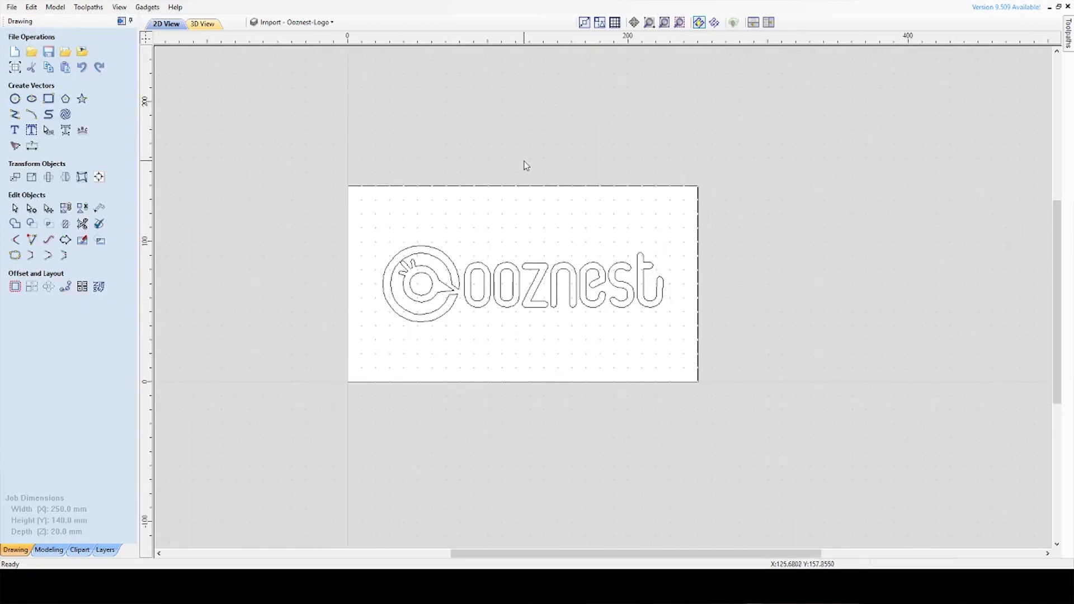
scroll(522, 168, "up", 2)
scroll(501, 232, "down", 1)
scroll(486, 280, "up", 1)
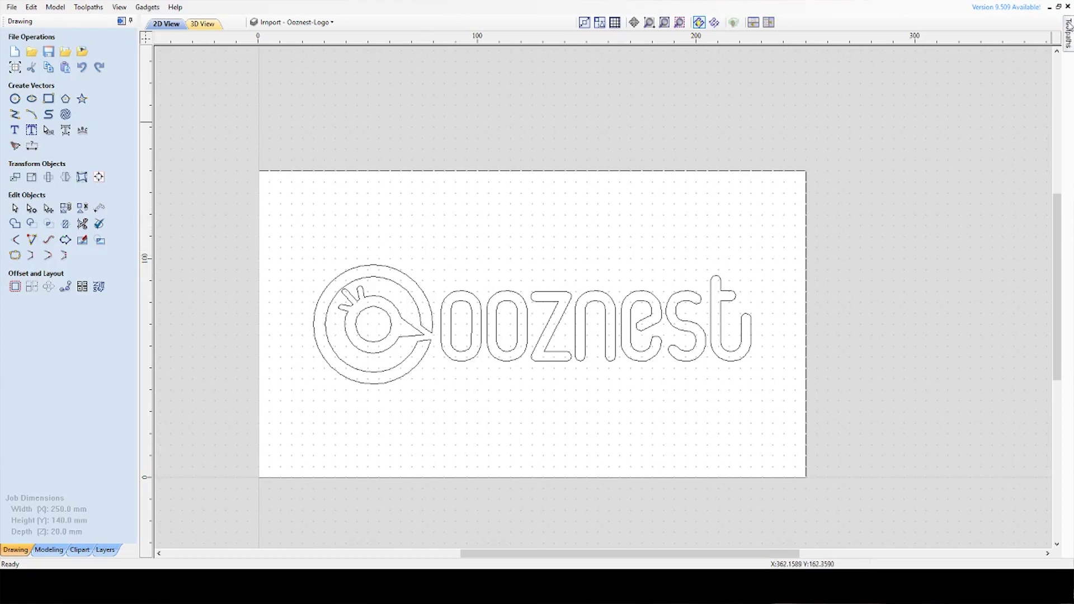
mouse_move(1068, 23)
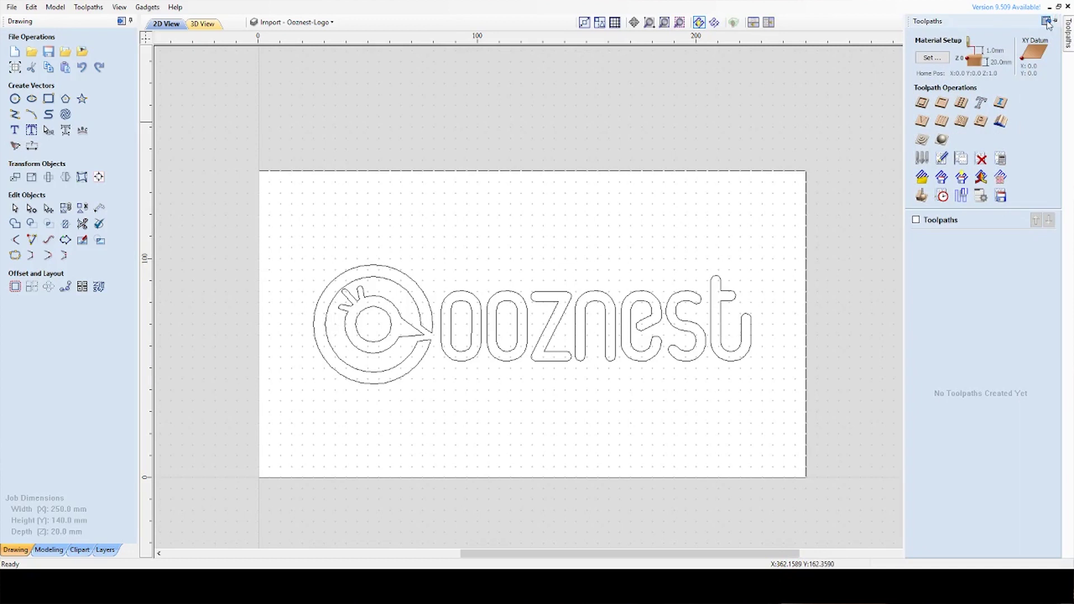
Pin the Toolpaths panel and set the Material Setup clearance (Z1) and plunge (Z2) gaps to 5 mm
left_click(1046, 22)
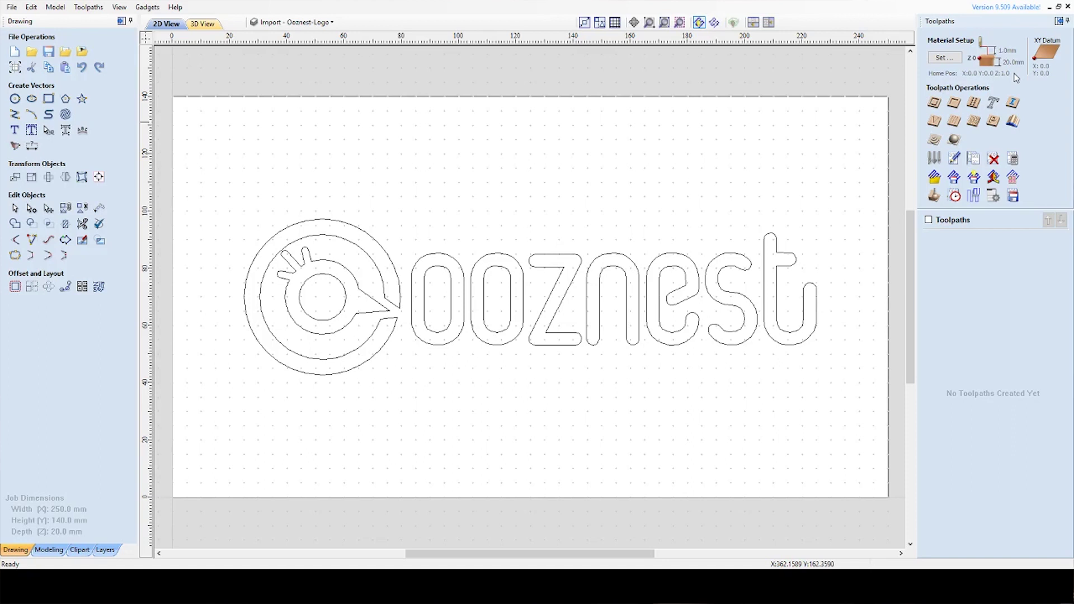
left_click(945, 58)
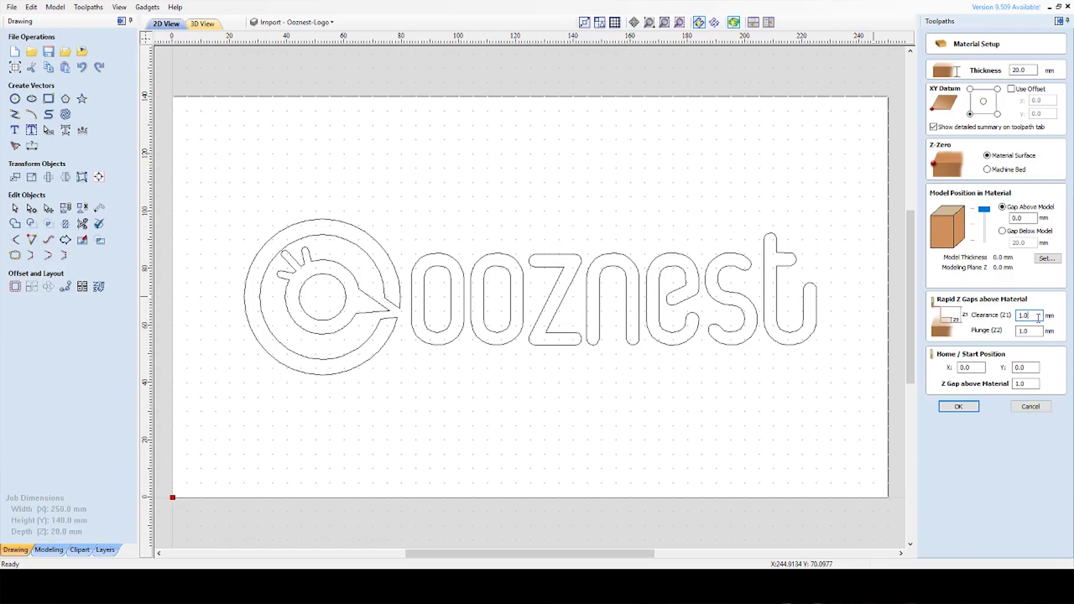
key("shift+Home")
type("5")
double_click(1038, 329)
type("5")
left_click(1032, 367)
Set the home position's Z gap above material to 5 mm and apply the material setup
left_click(1036, 368)
double_click(1031, 383)
type("5")
left_click(1029, 367)
left_click(1026, 385)
left_click(958, 407)
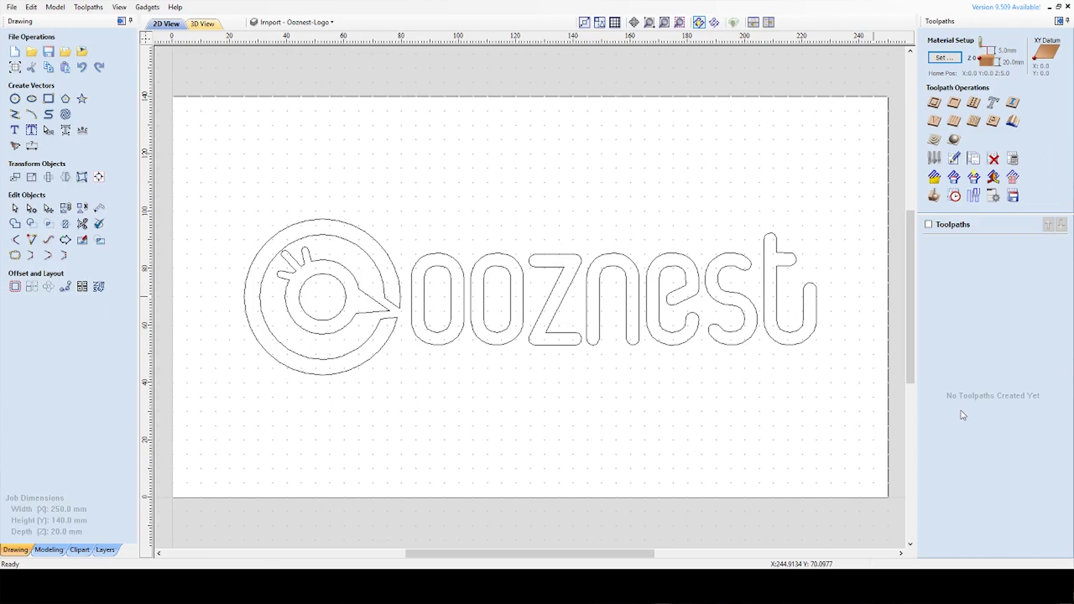
Box-select all the Ooznest logo vectors and start a new Pocket toolpath
left_click_drag(215, 169, 788, 398)
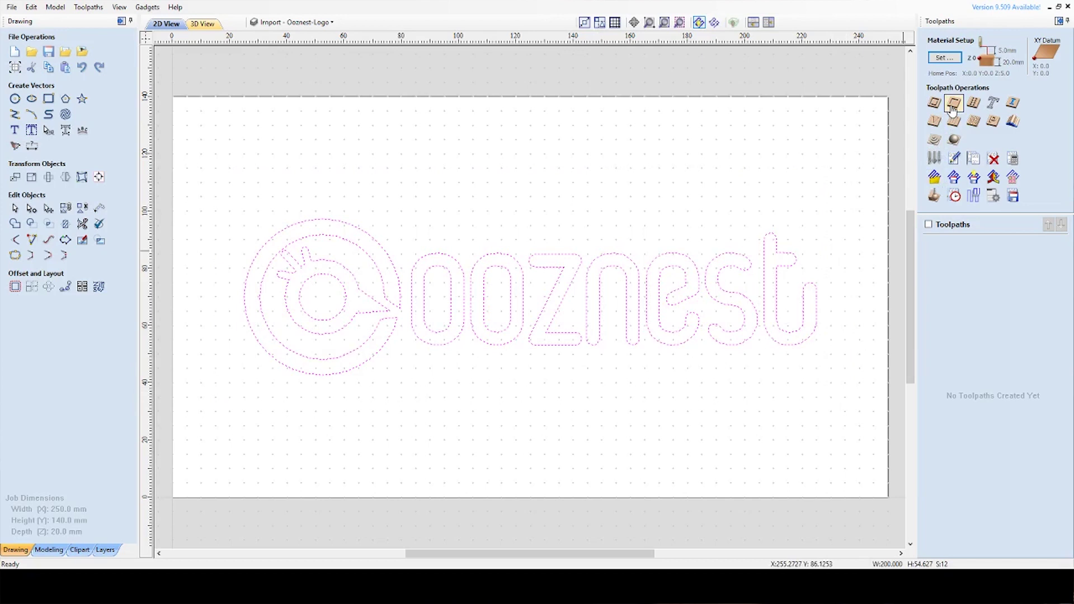
left_click(953, 105)
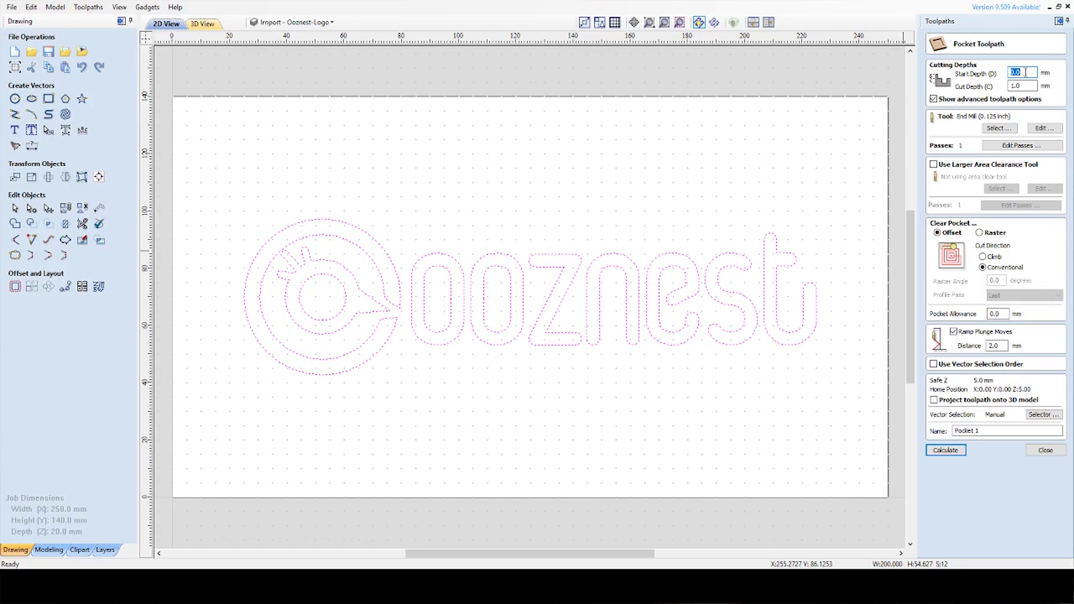
Set the pocket cut depth to 3 mm and pick the straight downcut square end mill
left_click(1030, 86)
type("3")
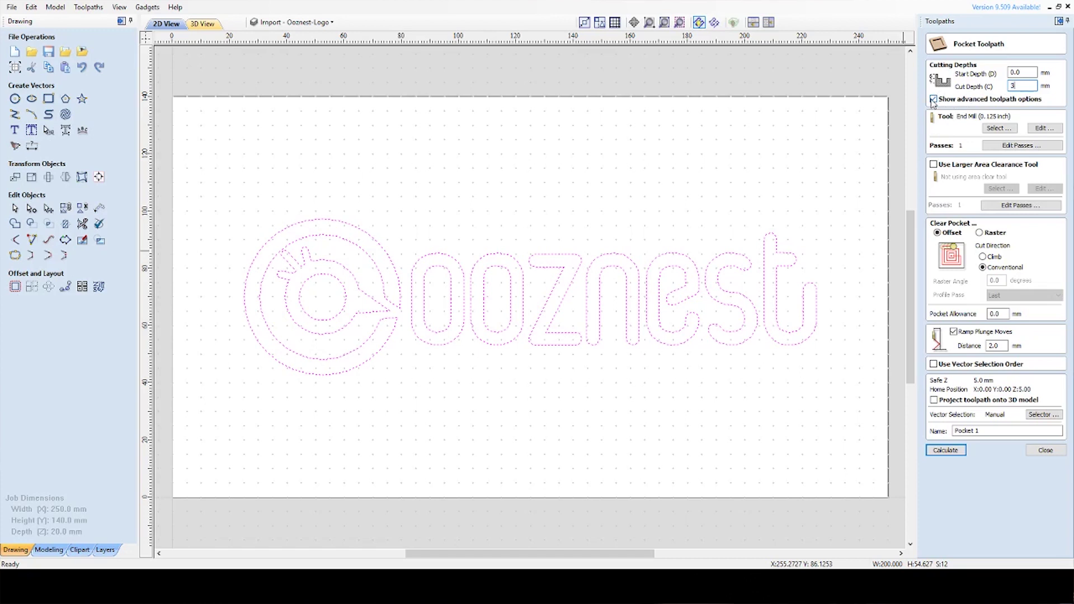
left_click(998, 128)
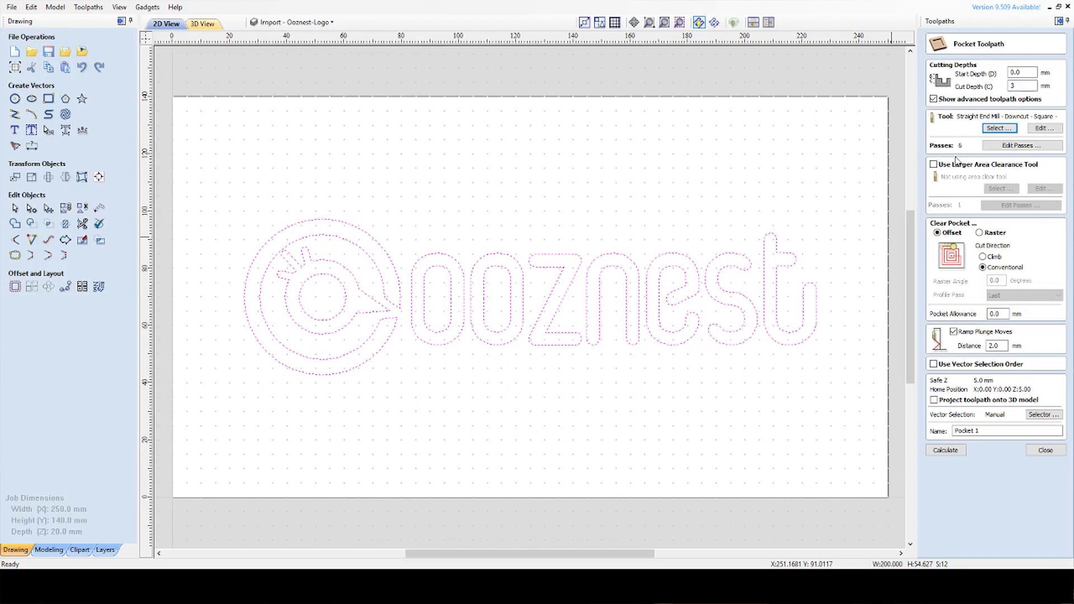
Use offset clearing in the climb direction, review allowance and ramp, then calculate Pocket 1
left_click(1007, 146)
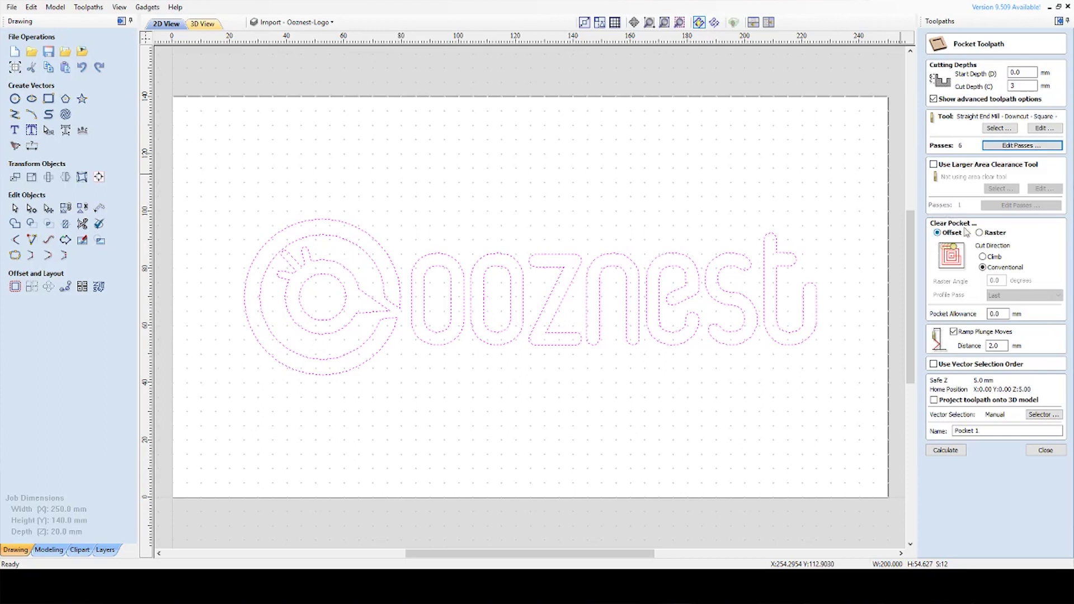
left_click(979, 233)
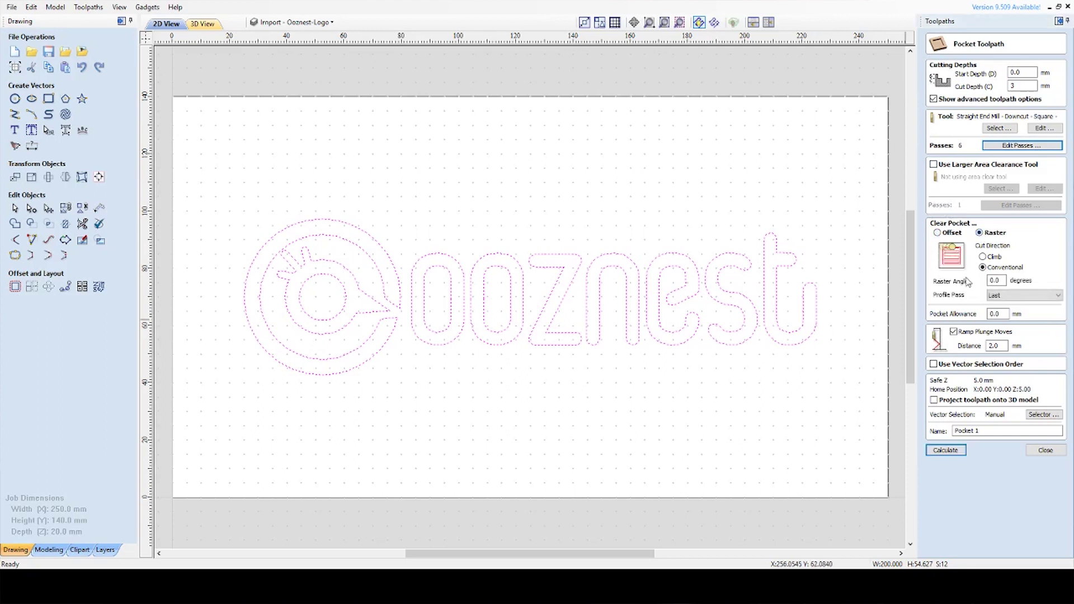
left_click(938, 234)
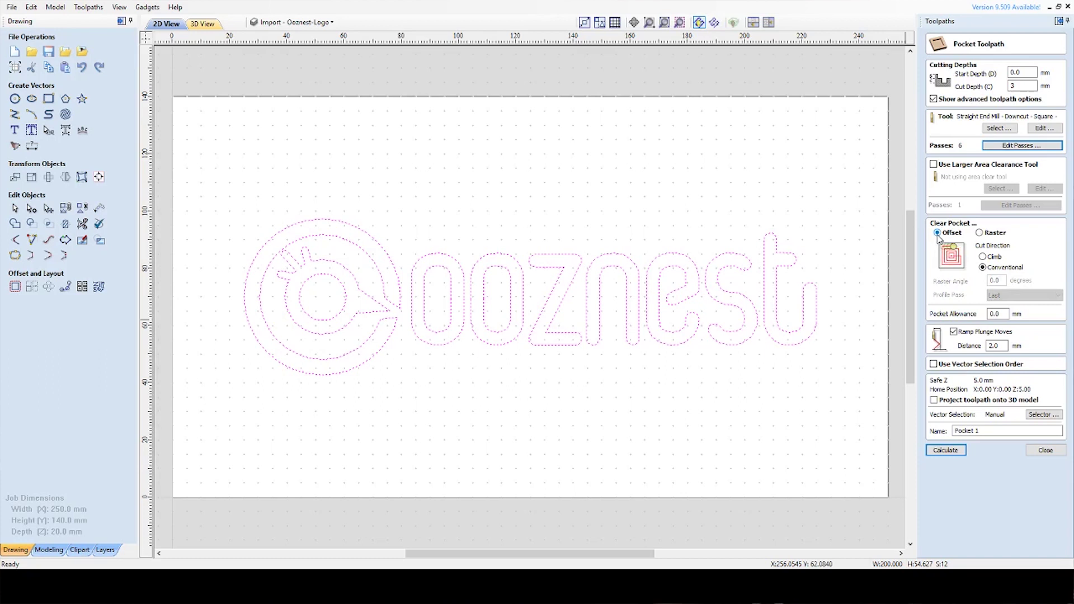
left_click(983, 257)
left_click(1006, 316)
left_click(1003, 346)
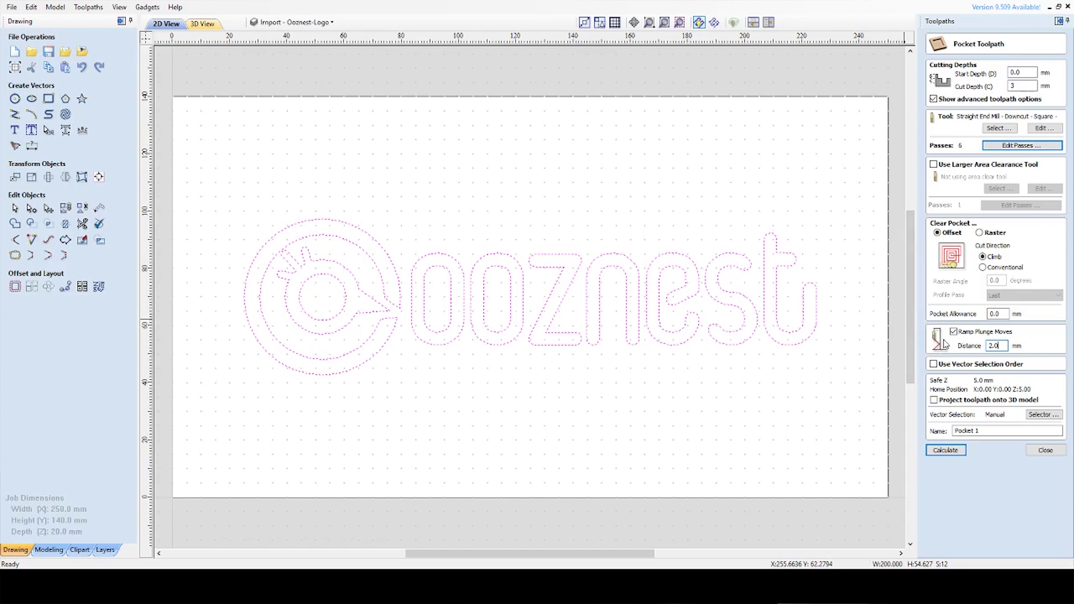
left_click_drag(1013, 431, 908, 436)
left_click(945, 449)
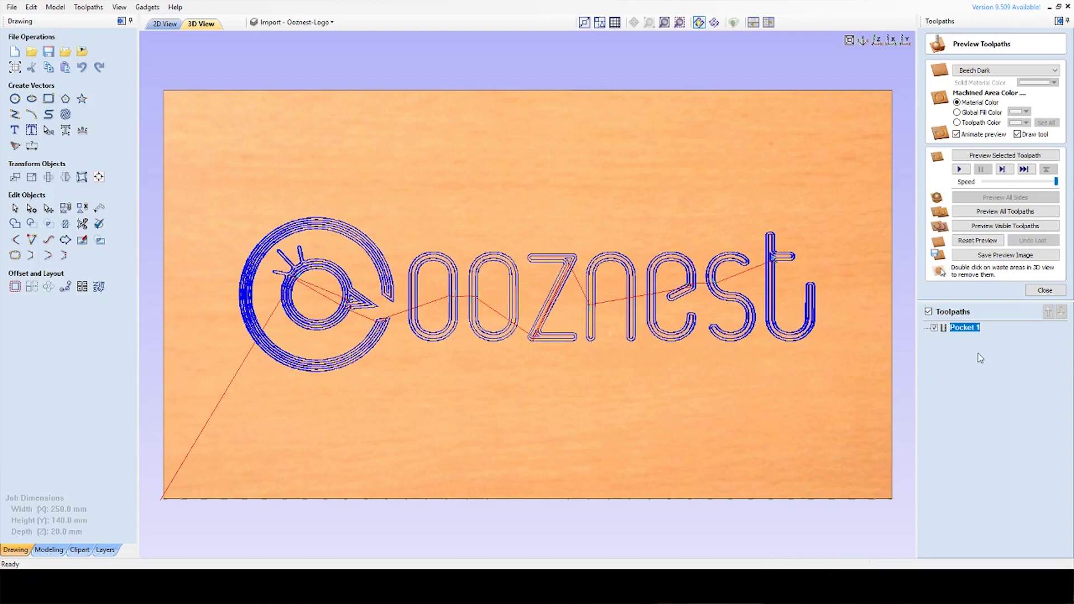
Preview the Pocket 1 logo carved into the board, orbit to inspect it, then close the preview
left_click(1010, 216)
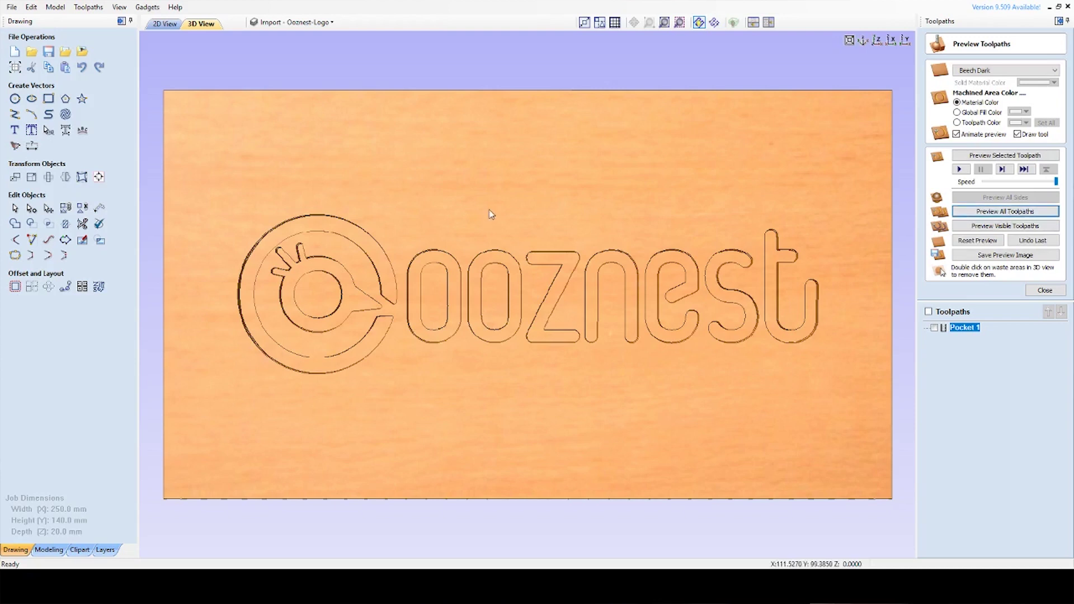
left_click_drag(499, 199, 629, 319)
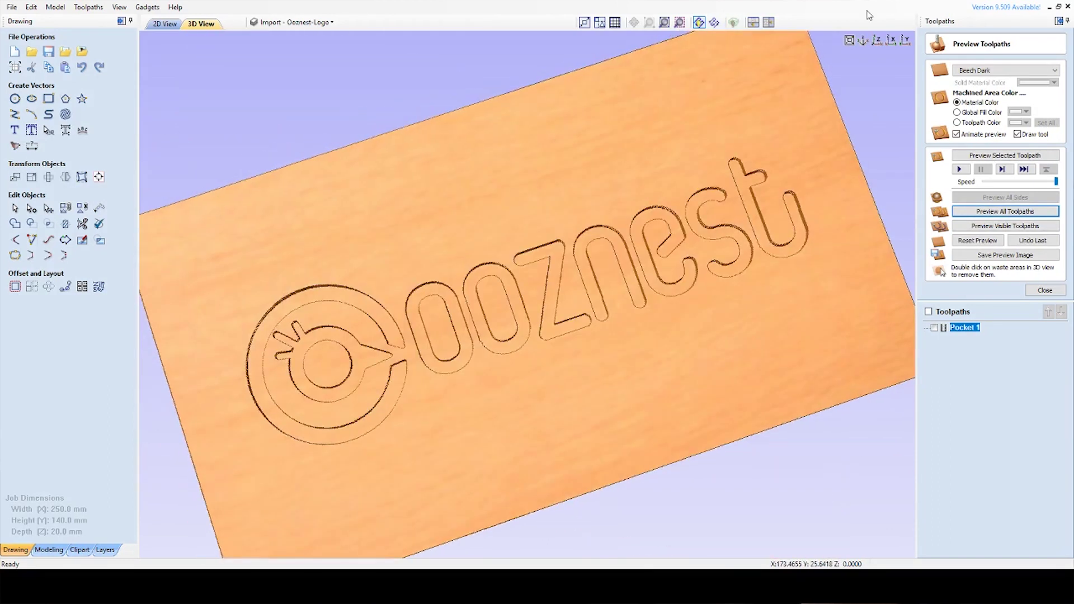
left_click(880, 44)
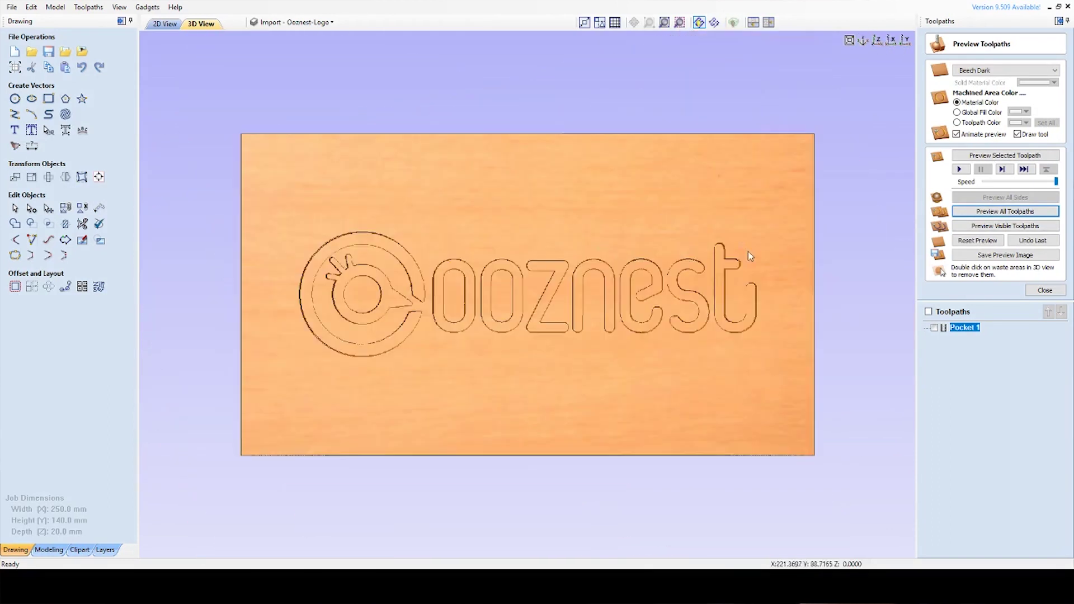
left_click(1043, 290)
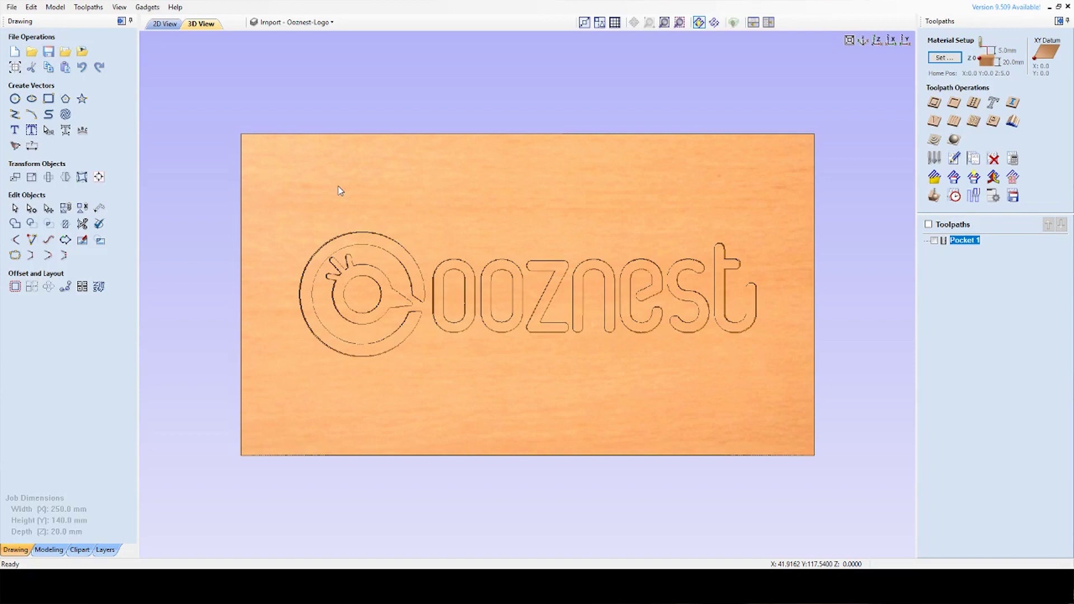
Show the Pocket 1 toolpath and save it using the Grbl (mm) (*.gcode) post processor
left_click(935, 240)
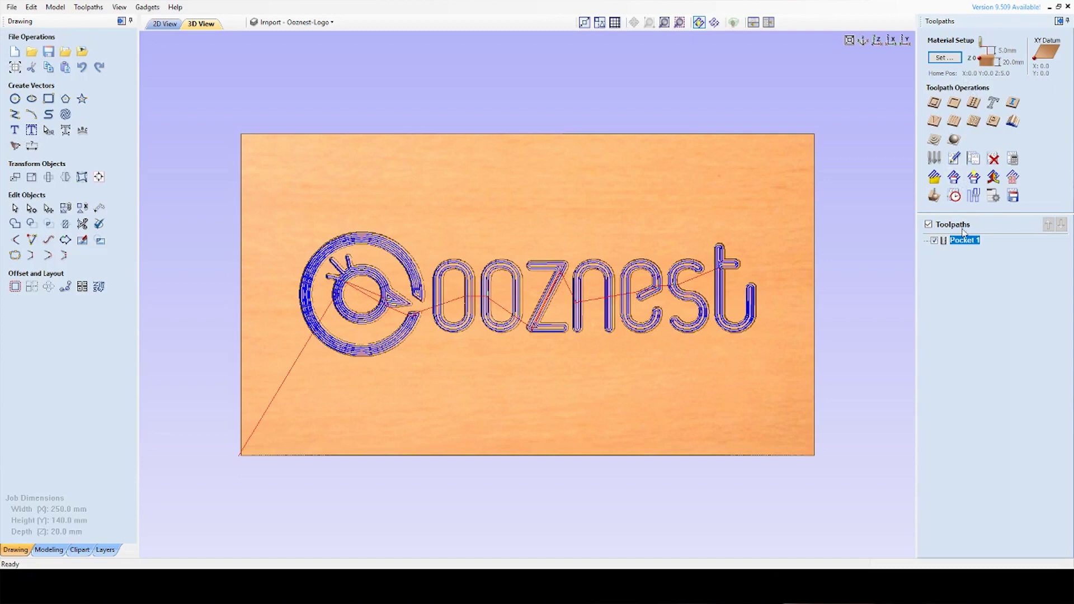
left_click(1012, 196)
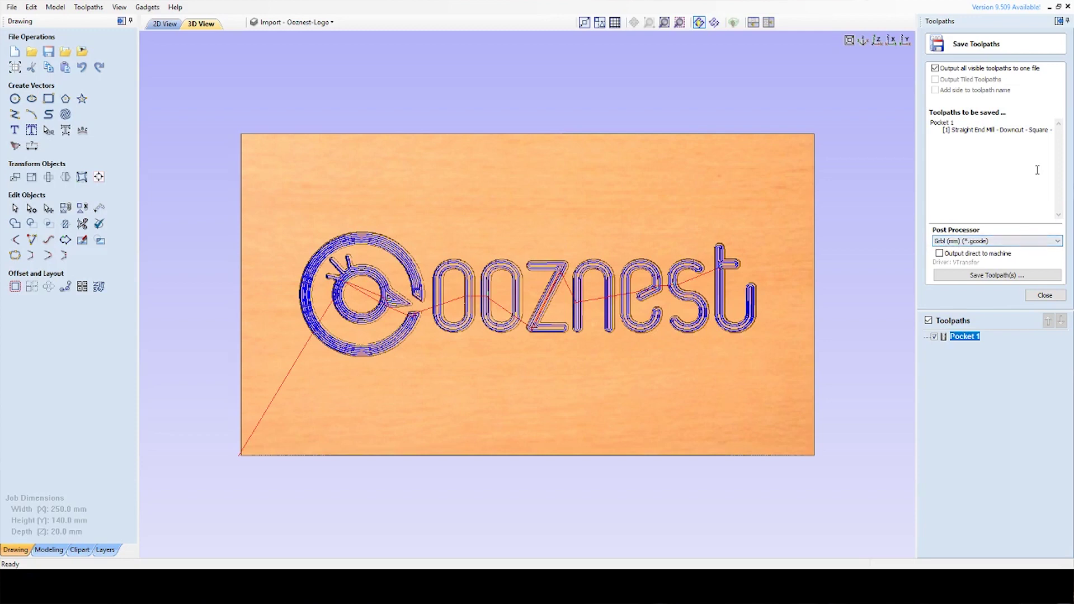
left_click(1024, 276)
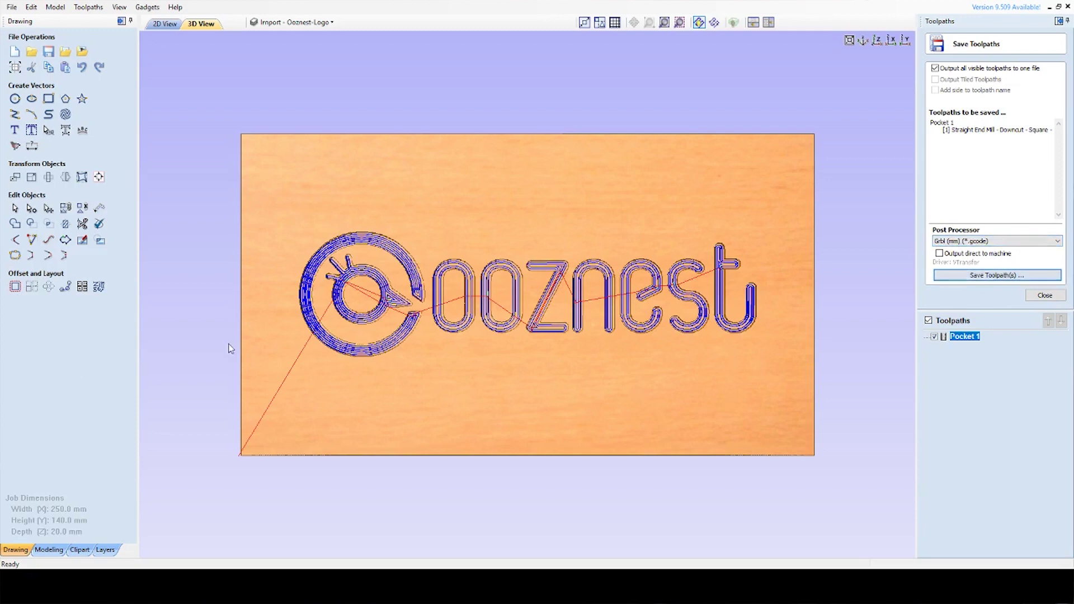